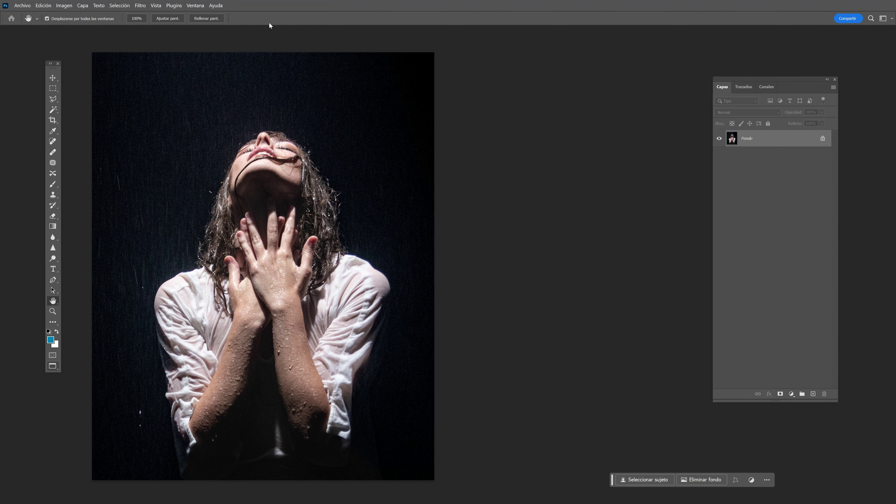
# Show the Properties panel beside Layers and unlock the Fondo layer into Capa 0.
pyautogui.click(195, 6)
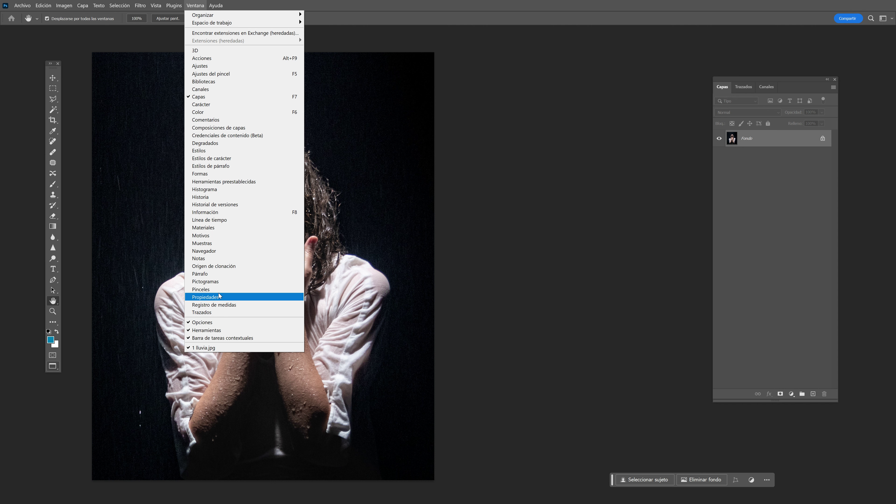
pyautogui.click(212, 296)
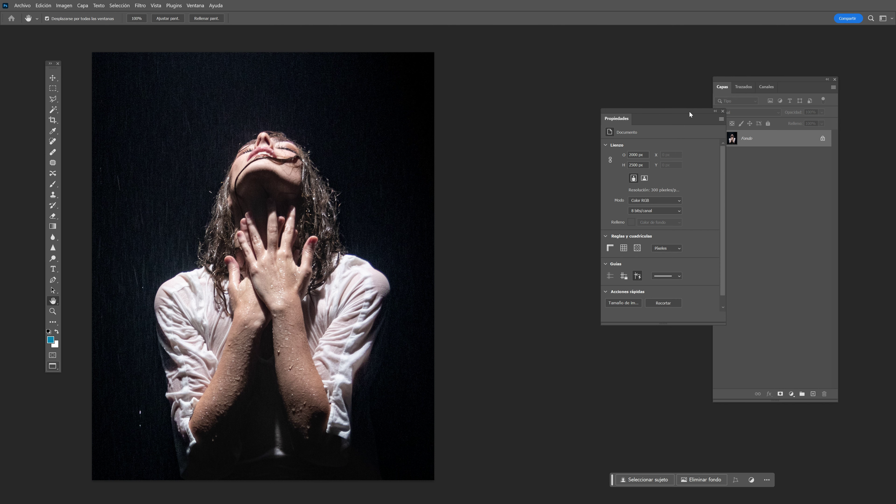
pyautogui.moveTo(689, 111); pyautogui.dragTo(604, 102)
pyautogui.moveTo(765, 80); pyautogui.dragTo(747, 83)
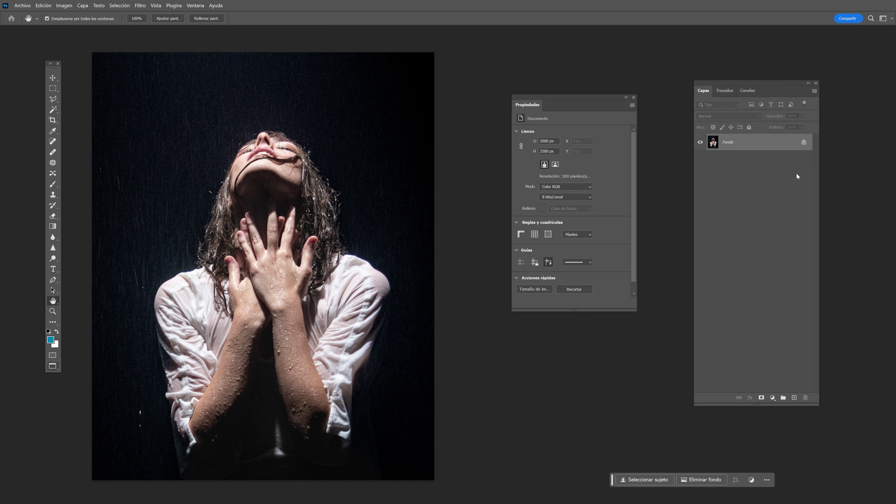
pyautogui.click(803, 142)
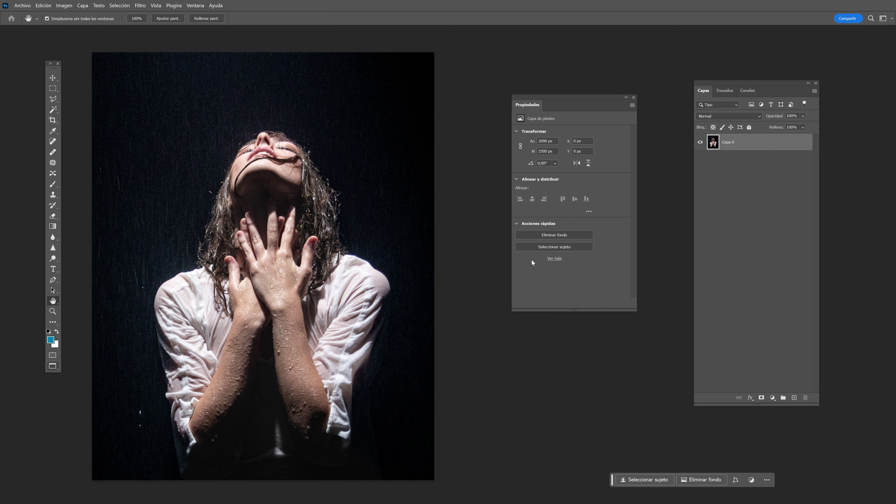
# Show the full Discover quick-actions list sorted by Más reciente.
pyautogui.click(550, 258)
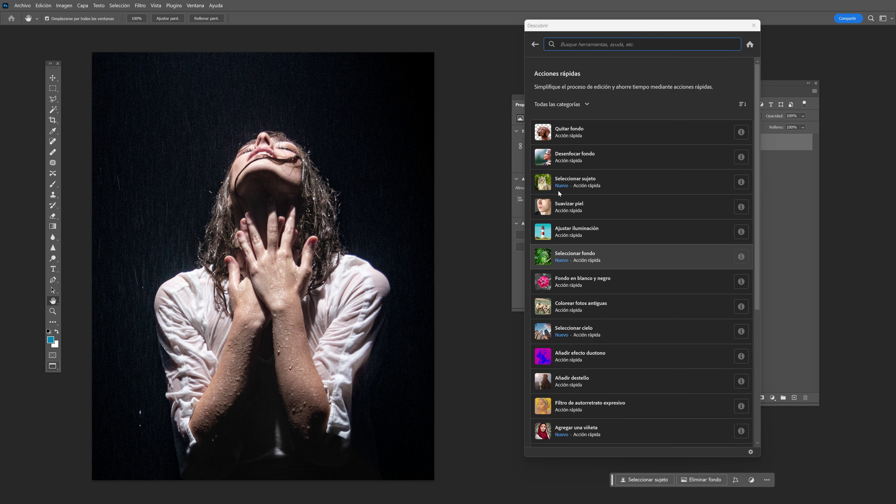
pyautogui.moveTo(616, 26); pyautogui.dragTo(546, 23)
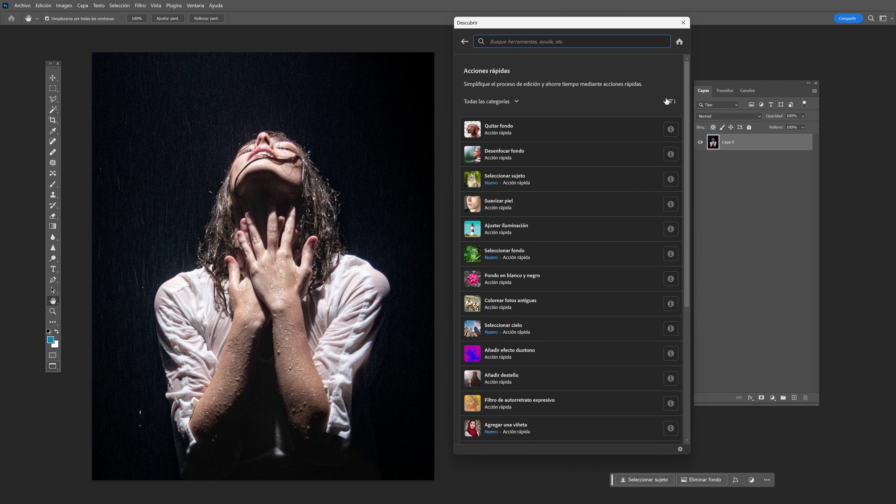
pyautogui.click(668, 101)
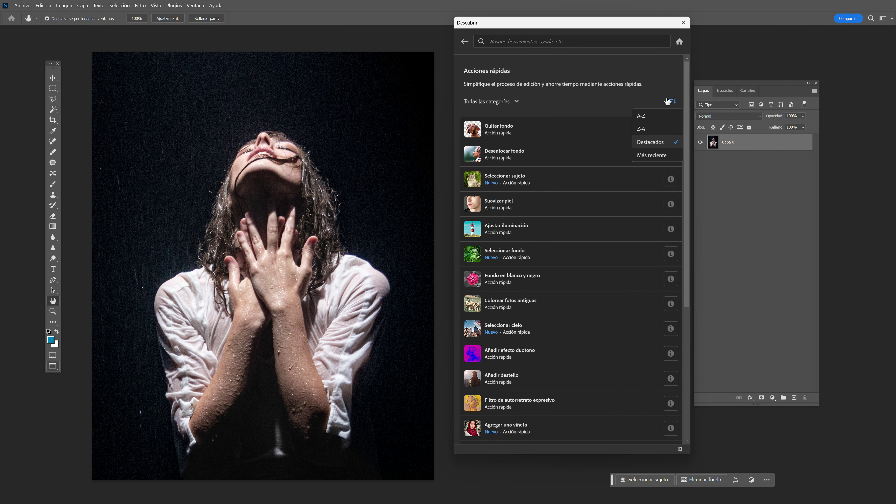
pyautogui.click(652, 156)
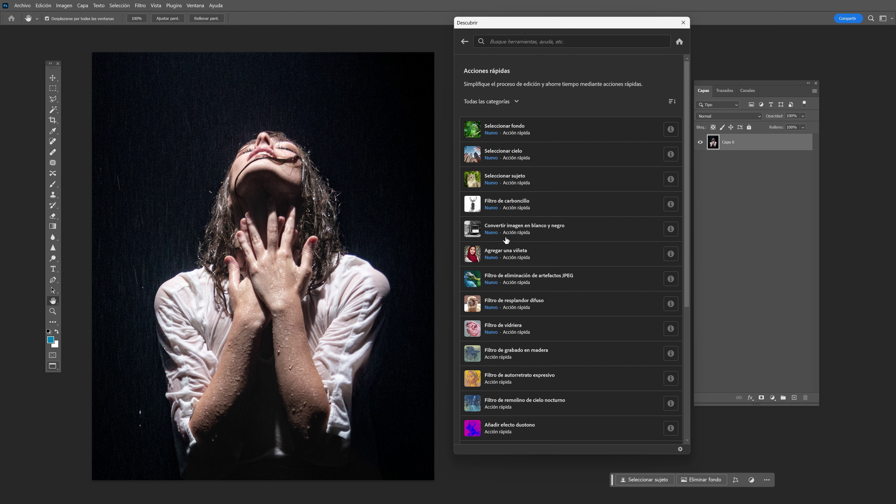
# Convert the rain portrait to black and white using the Filtro verde preset.
pyautogui.click(534, 230)
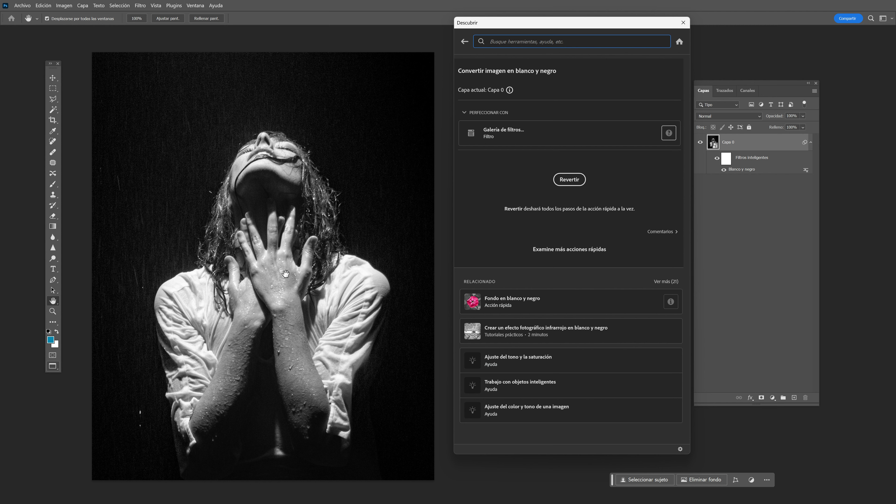
pyautogui.click(516, 136)
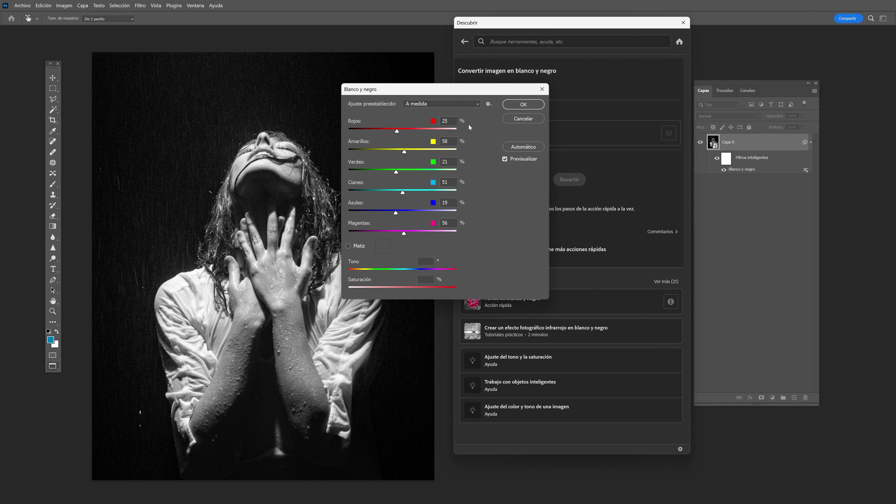
pyautogui.moveTo(453, 89); pyautogui.dragTo(642, 152)
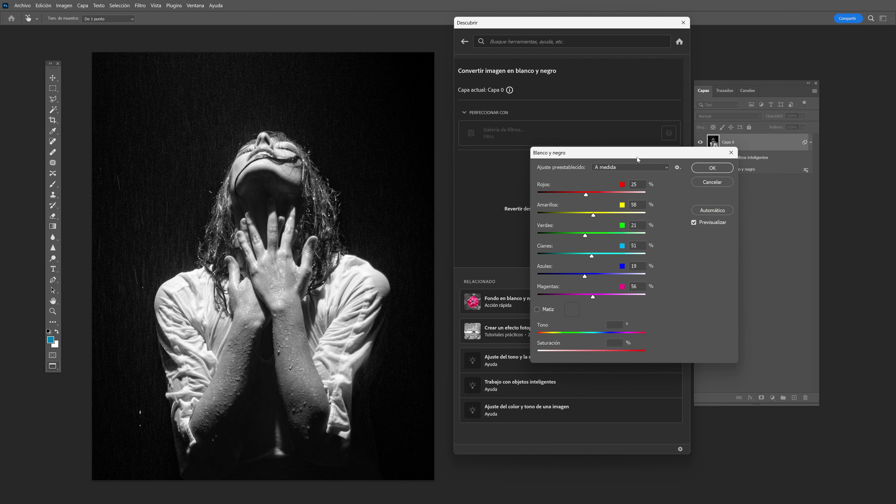
pyautogui.click(629, 167)
pyautogui.click(617, 209)
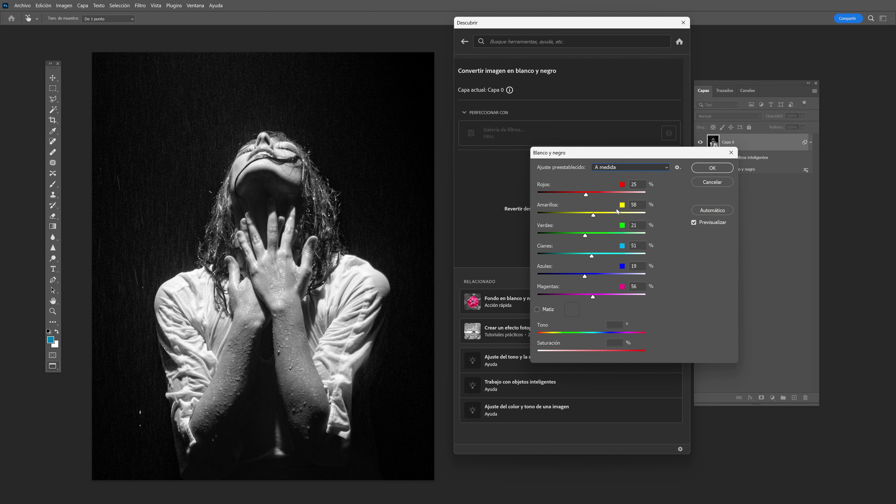
pyautogui.click(711, 168)
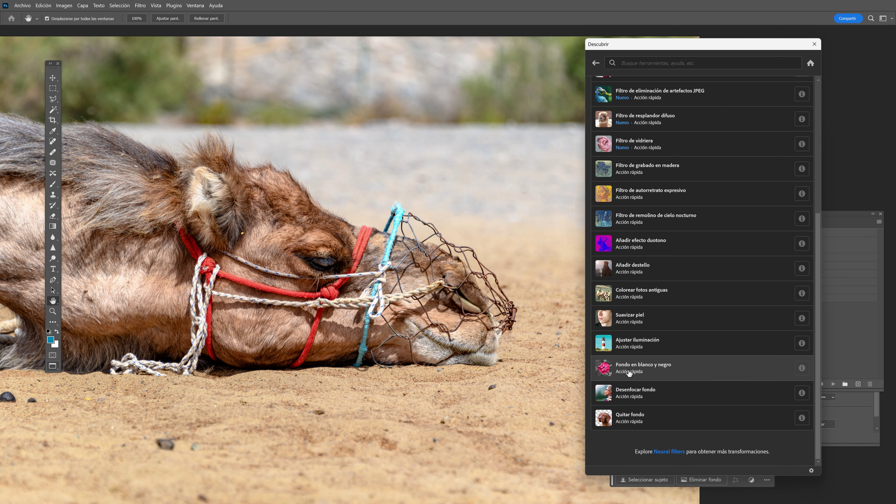
# Run Fondo en blanco y negro on the camel photo and Ajustar iluminación on the landscape.
pyautogui.click(638, 368)
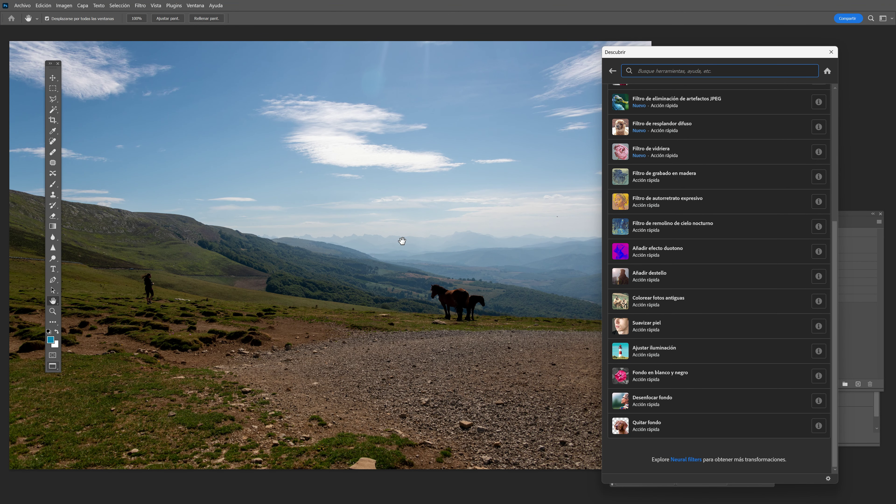
pyautogui.click(661, 357)
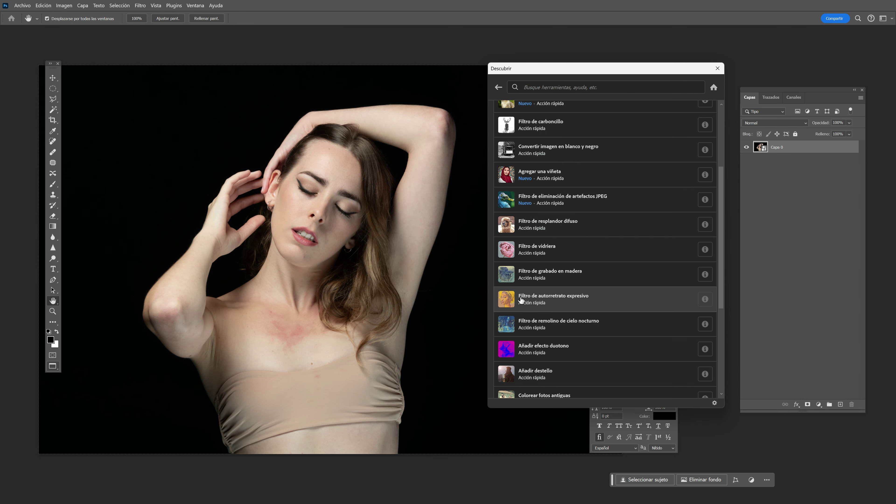
# Download and apply Filtro de autorretrato expresivo, then open its Neural Filters settings.
pyautogui.click(520, 299)
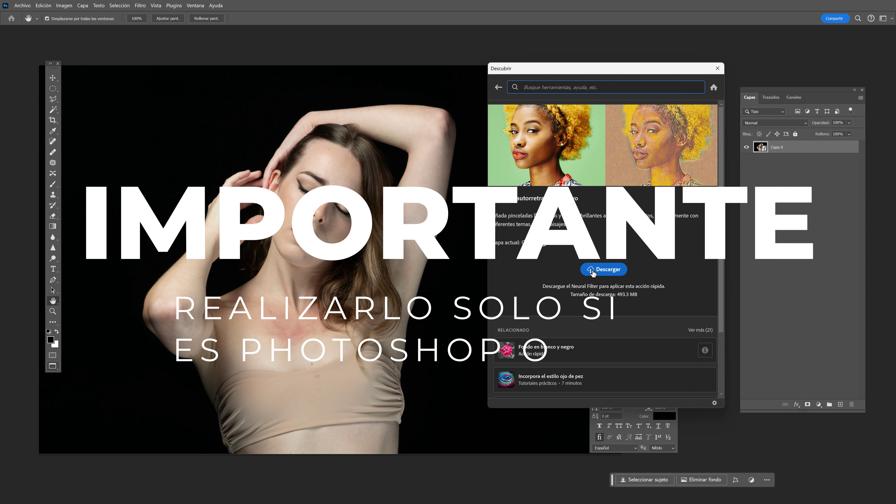
pyautogui.click(604, 269)
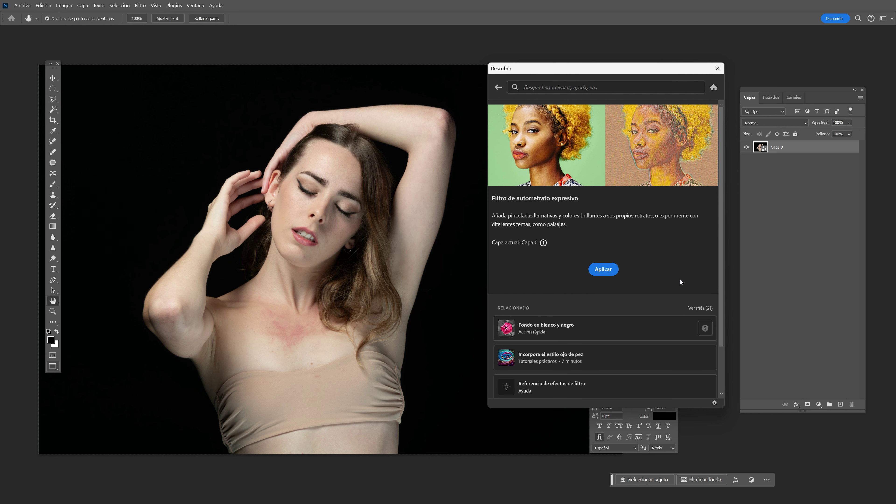
pyautogui.click(603, 269)
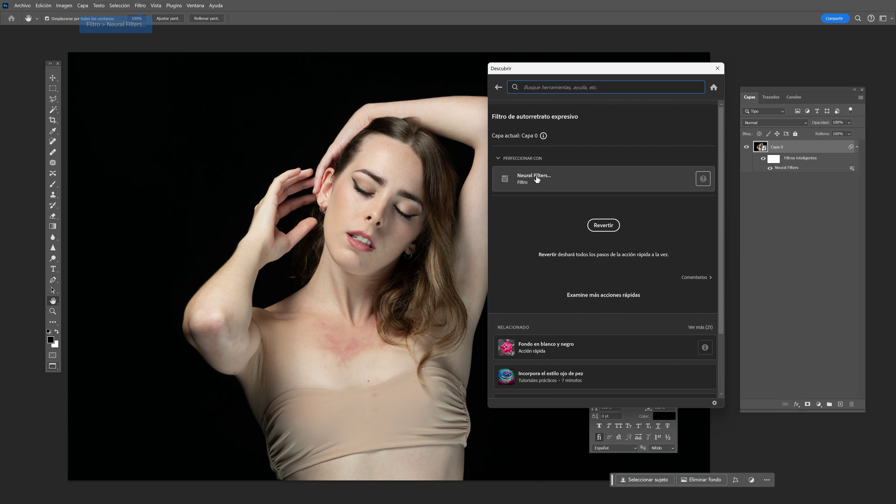
pyautogui.click(536, 177)
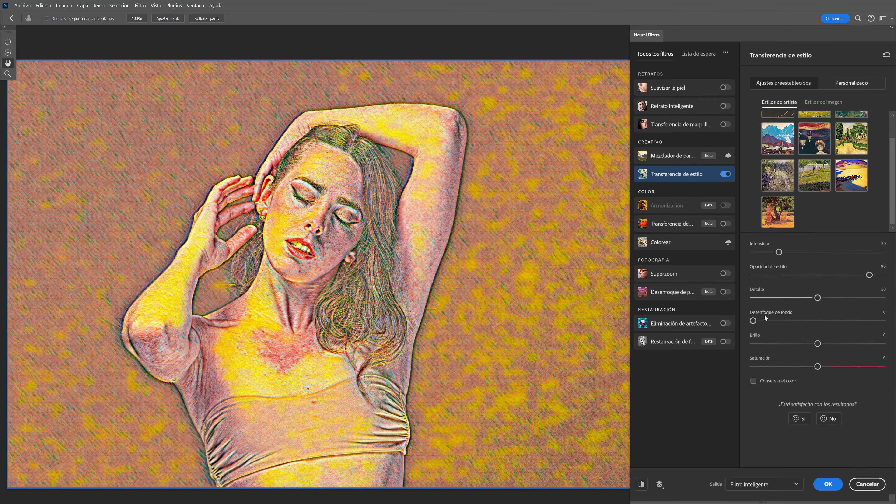
# Set Intensidad 42, Opacidad 60, Detalle 63, pick the second artist style, then choose Personalizado.
pyautogui.moveTo(781, 252); pyautogui.dragTo(807, 252)
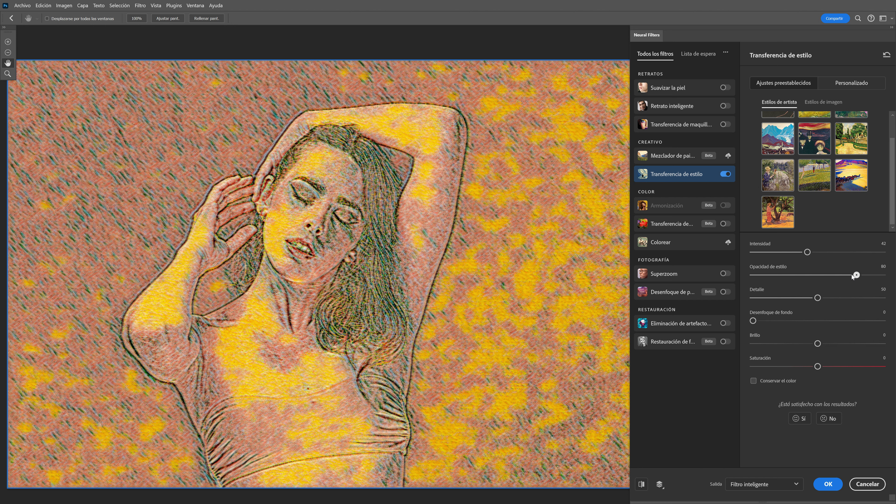
pyautogui.click(831, 274)
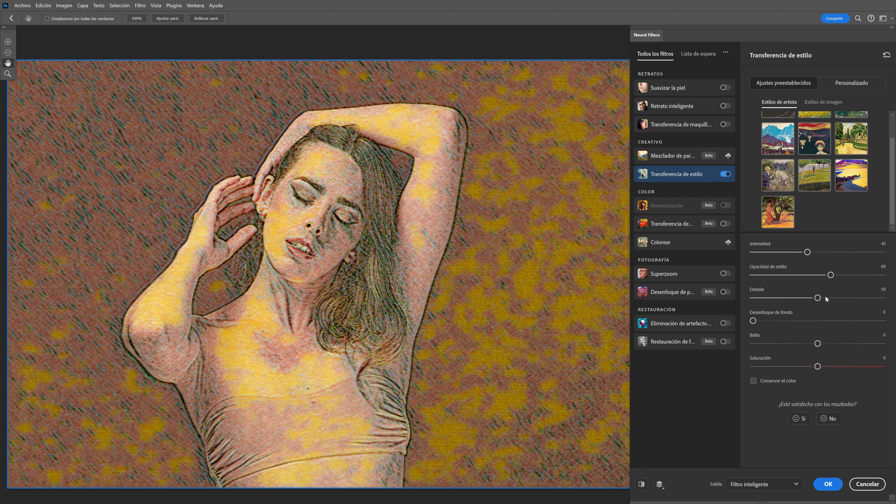
pyautogui.moveTo(817, 298); pyautogui.dragTo(835, 302)
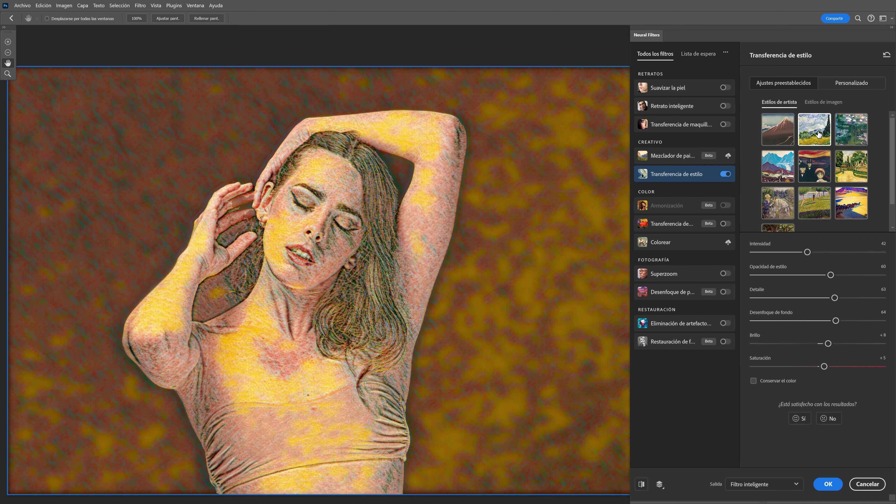
pyautogui.click(818, 134)
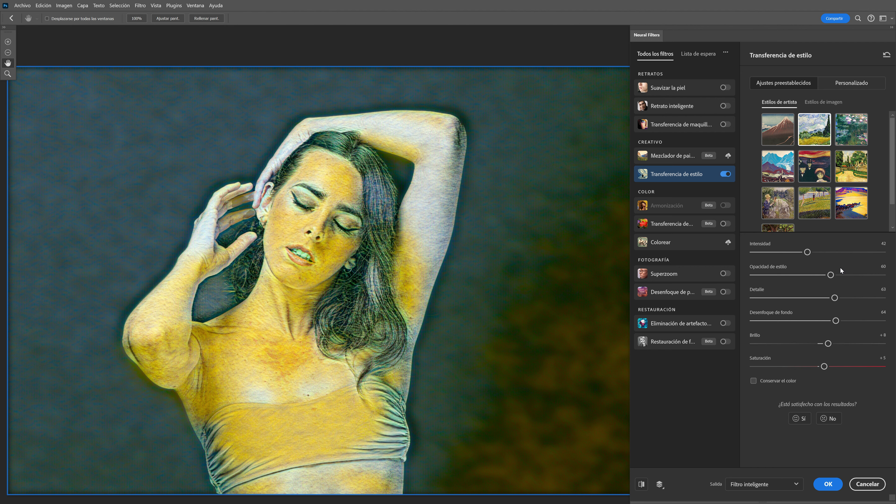
pyautogui.moveTo(396, 268); pyautogui.dragTo(401, 244)
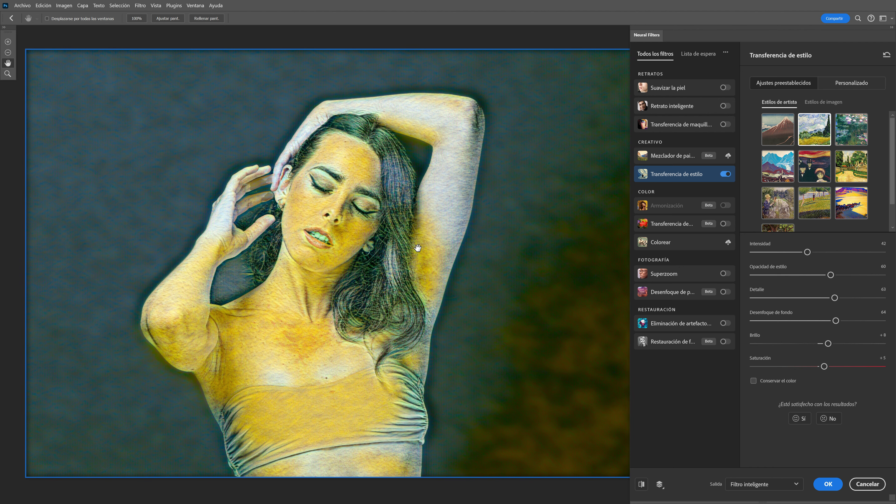
pyautogui.click(848, 81)
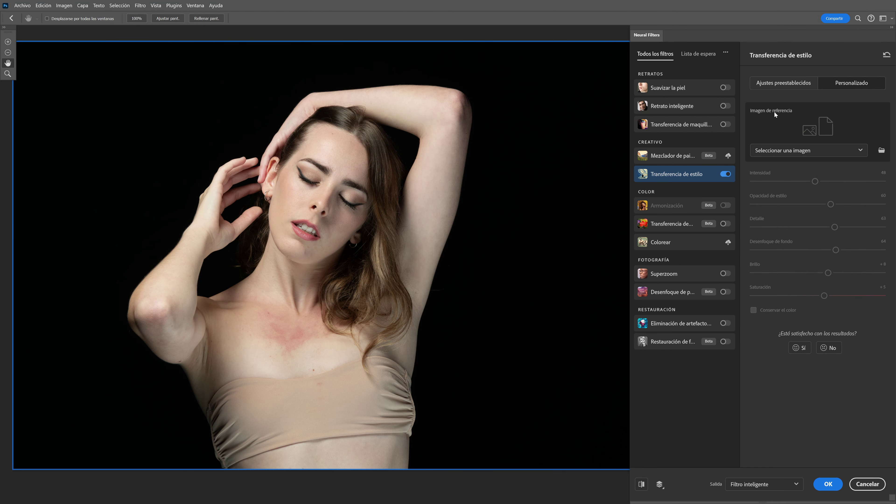
# Load the abstract painted woman portrait as the custom style reference image.
pyautogui.click(775, 150)
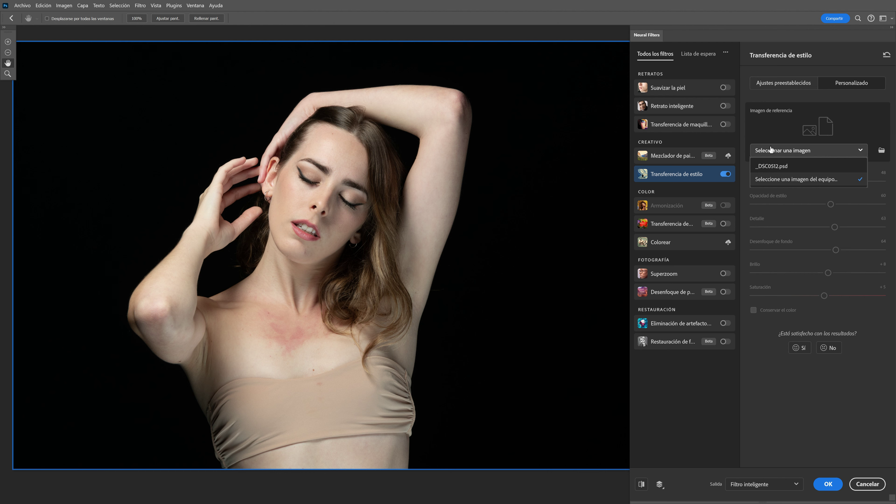
pyautogui.click(776, 137)
pyautogui.click(880, 150)
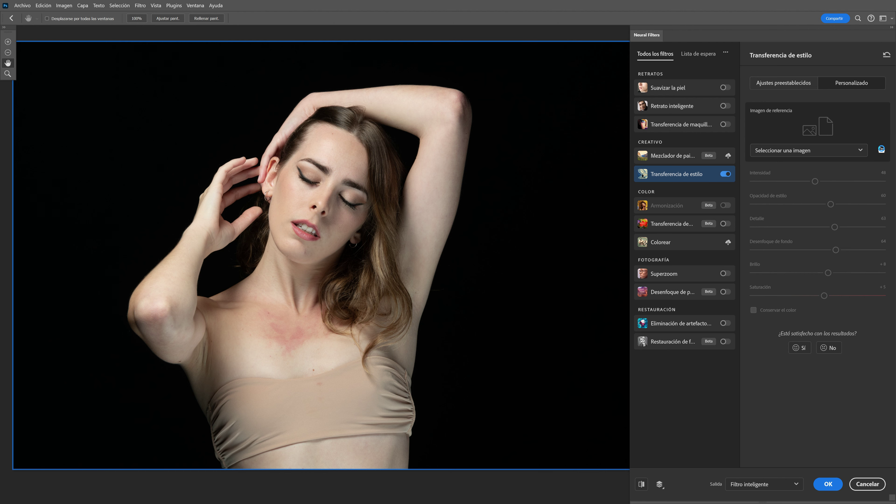
pyautogui.click(297, 159)
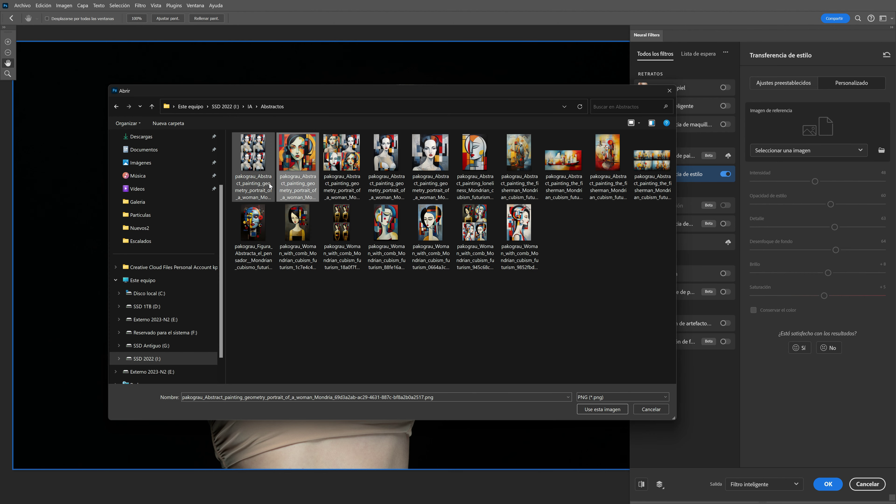
pyautogui.click(596, 410)
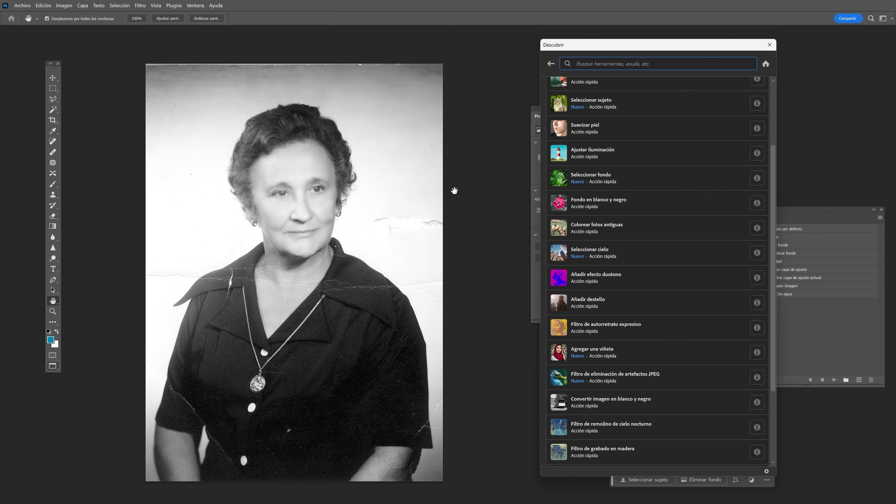
# Colourise the old black-and-white portrait with Colorear fotos antiguas in Neural Filters.
pyautogui.click(596, 231)
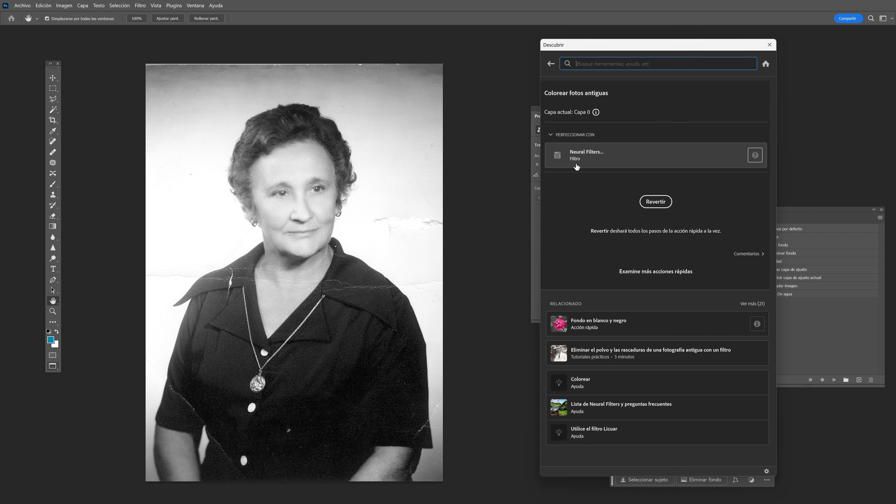
pyautogui.click(595, 159)
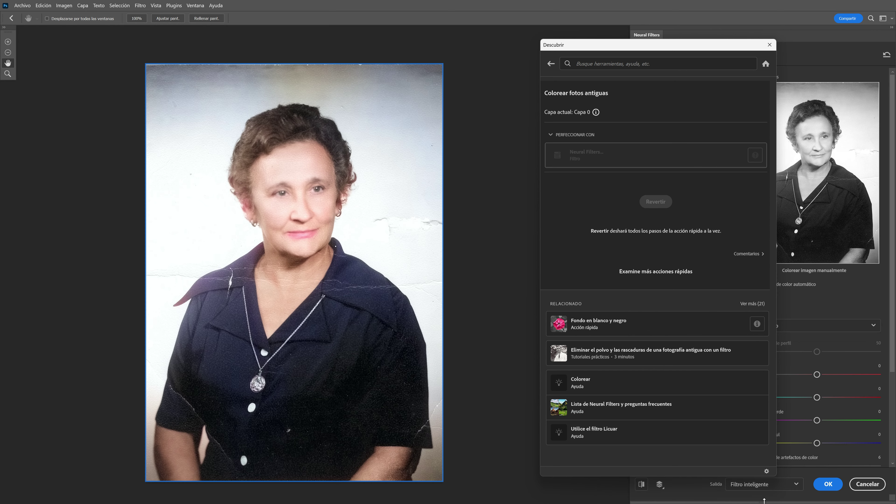
pyautogui.click(828, 485)
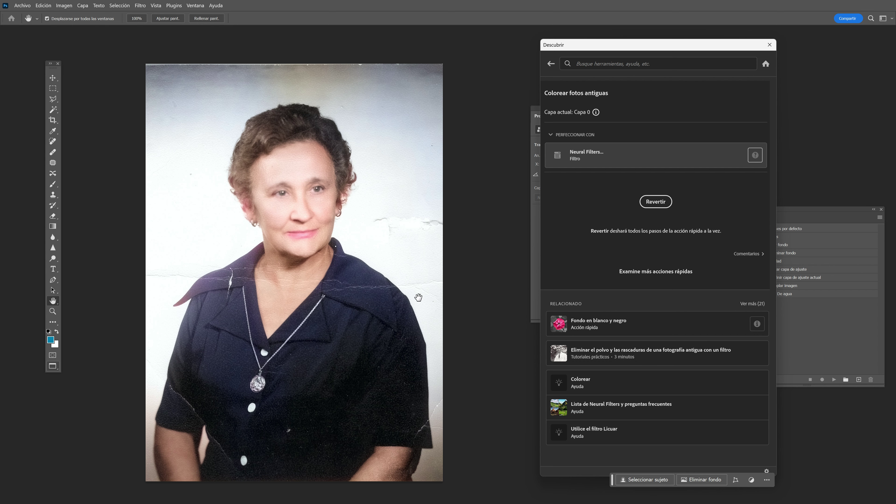
pyautogui.moveTo(811, 209); pyautogui.dragTo(813, 200)
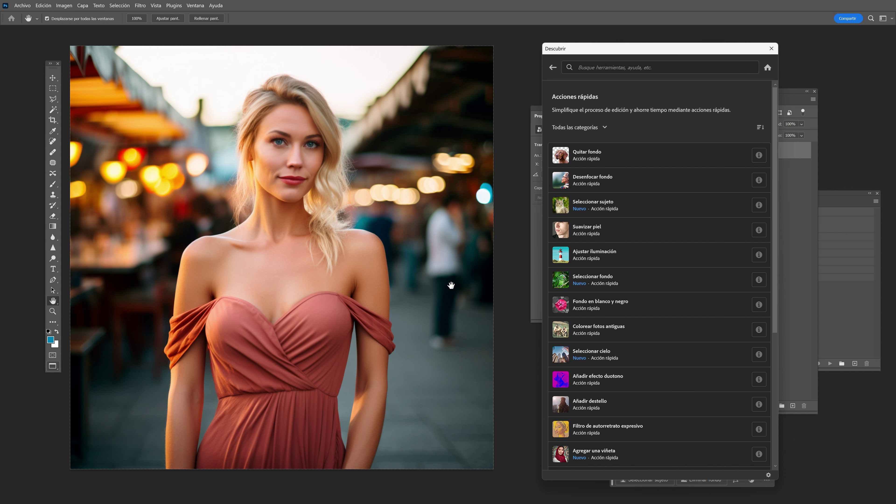
# Apply the Quitar fondo quick action to the red-dress photo.
pyautogui.click(584, 156)
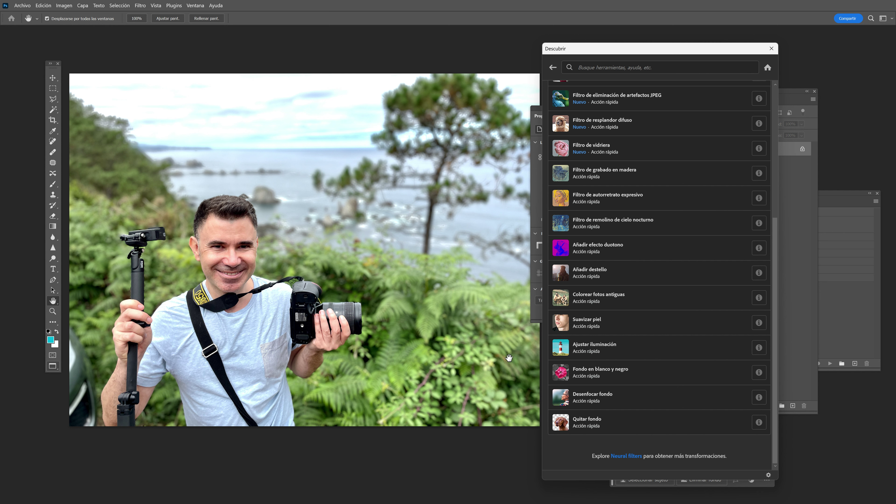
# Apply Desenfocar fondo to blur the coastal backdrop behind the man.
pyautogui.click(621, 397)
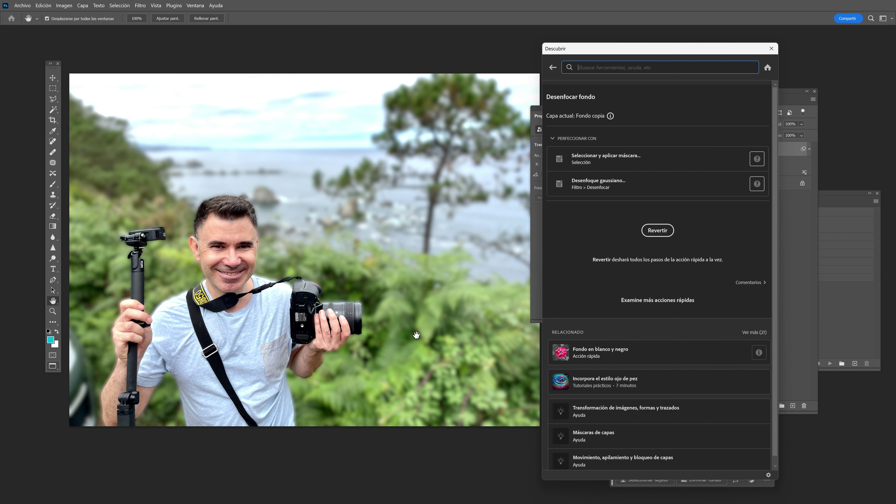
# Increase the Gaussian blur radius on the man's coastal background and apply it.
pyautogui.click(615, 184)
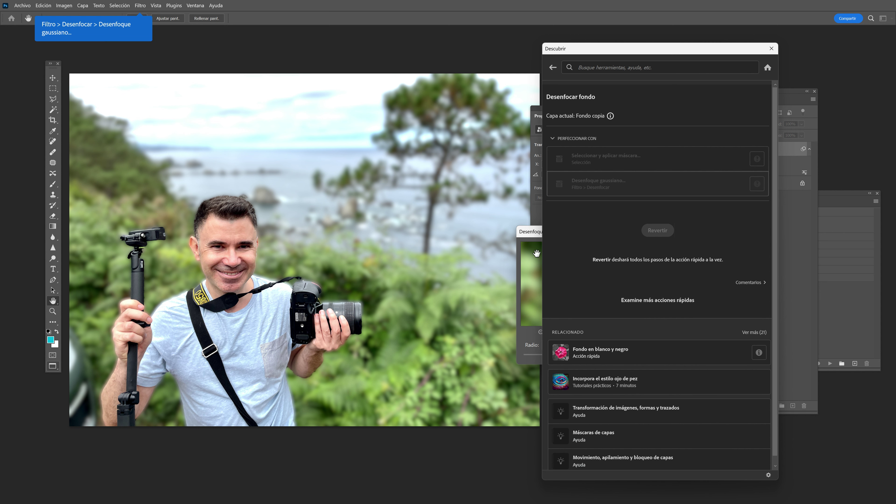
pyautogui.moveTo(536, 231); pyautogui.dragTo(473, 253)
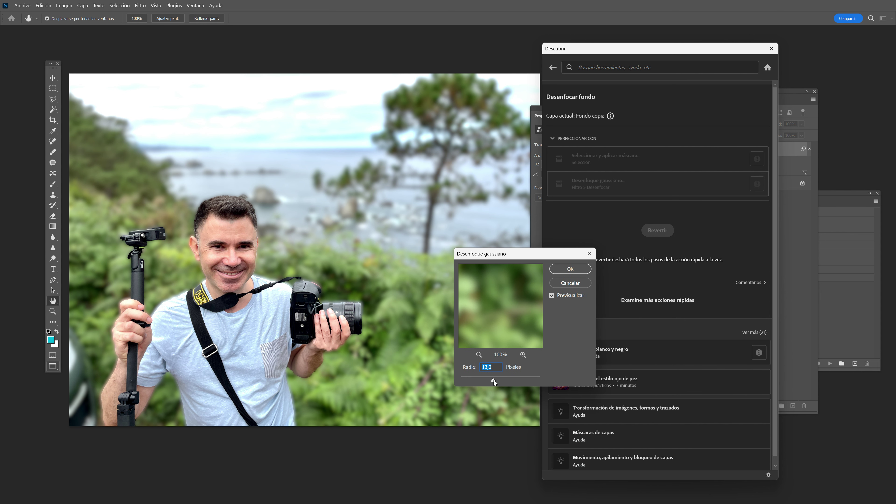
pyautogui.moveTo(506, 382)
pyautogui.mouseDown()
pyautogui.moveTo(514, 383)
pyautogui.moveTo(495, 382)
pyautogui.mouseUp()
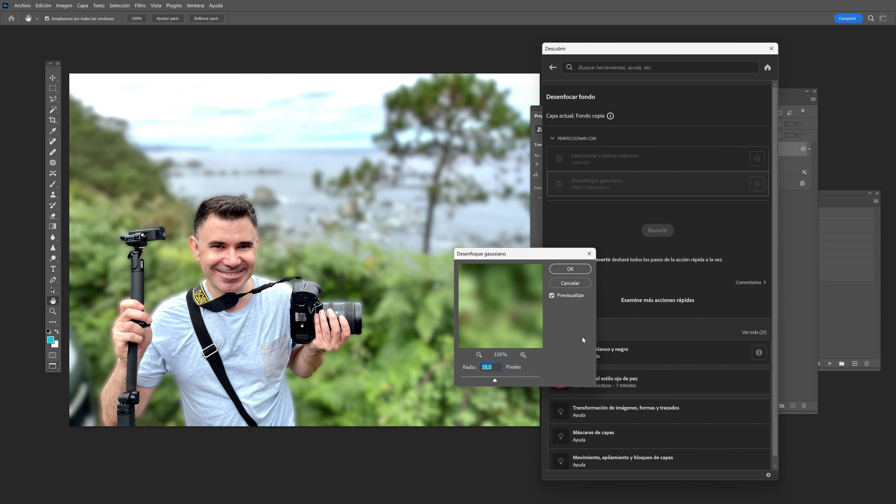
pyautogui.click(571, 269)
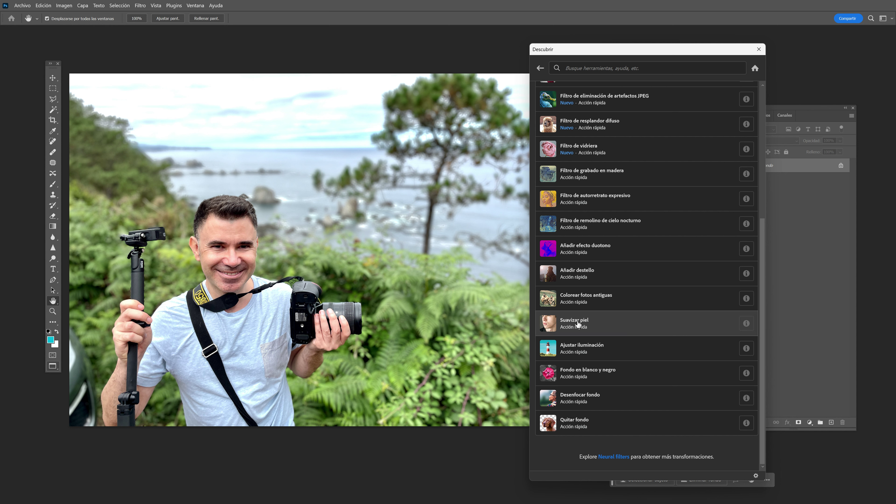
# Run Suavizar piel on the man's face and open its Neural Filters settings.
pyautogui.click(577, 322)
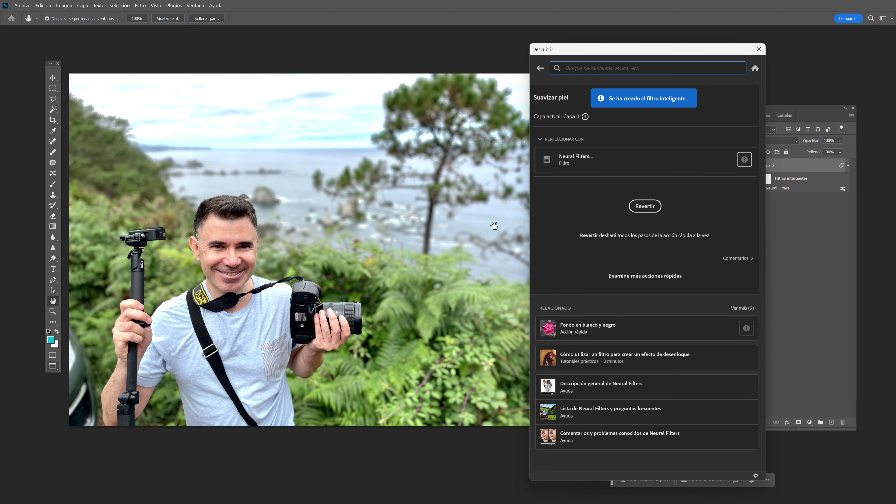
pyautogui.click(580, 160)
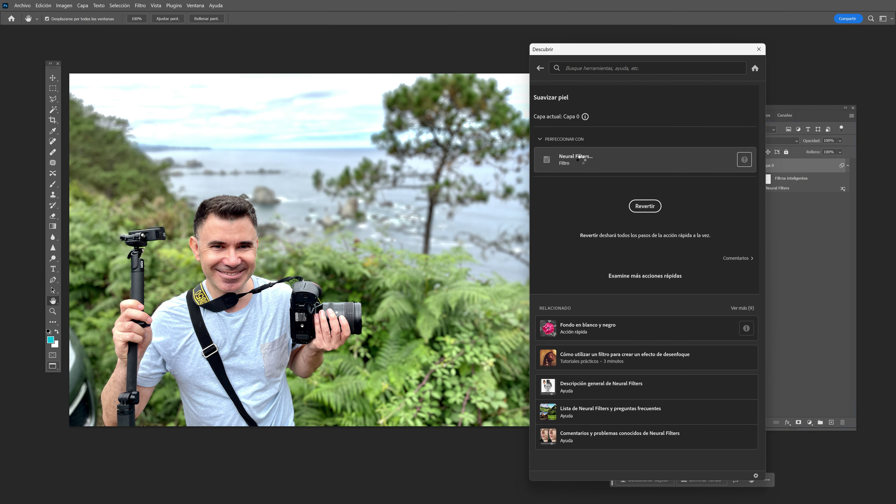